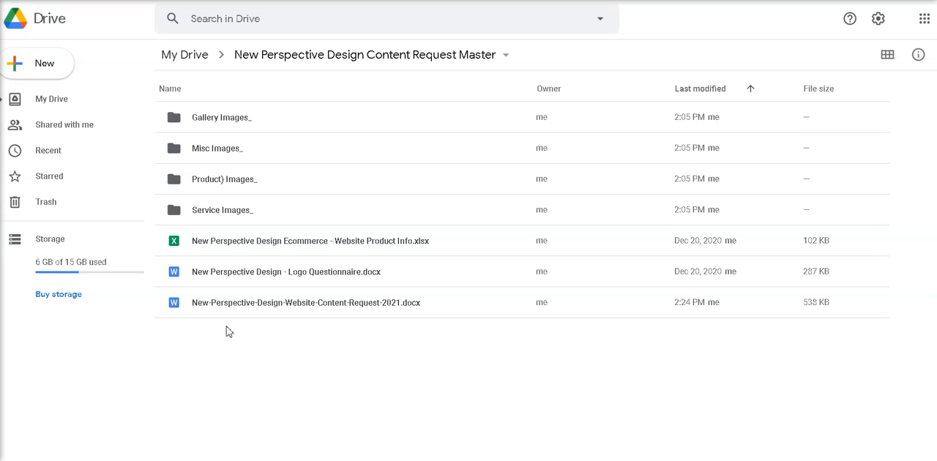
Open New-Perspective-Design-Website-Content-Request-2021.docx and look through its intro notes and the sample sections for each website page
click(270, 306)
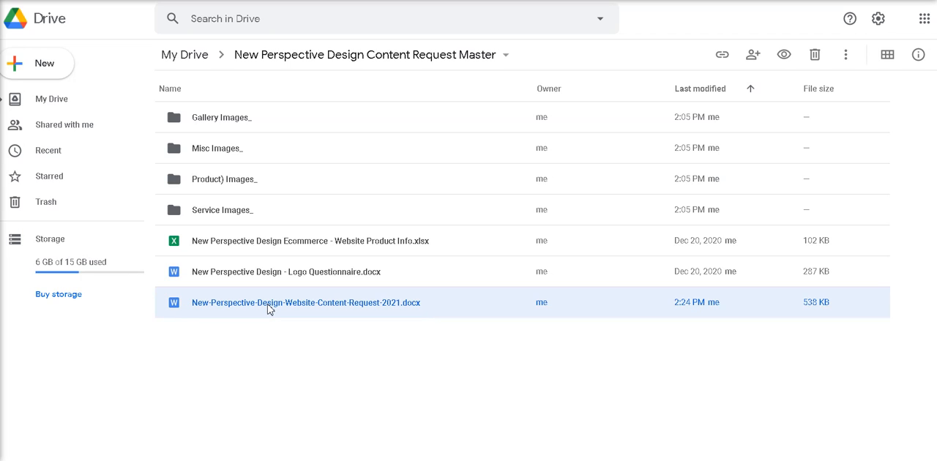
double_click(268, 306)
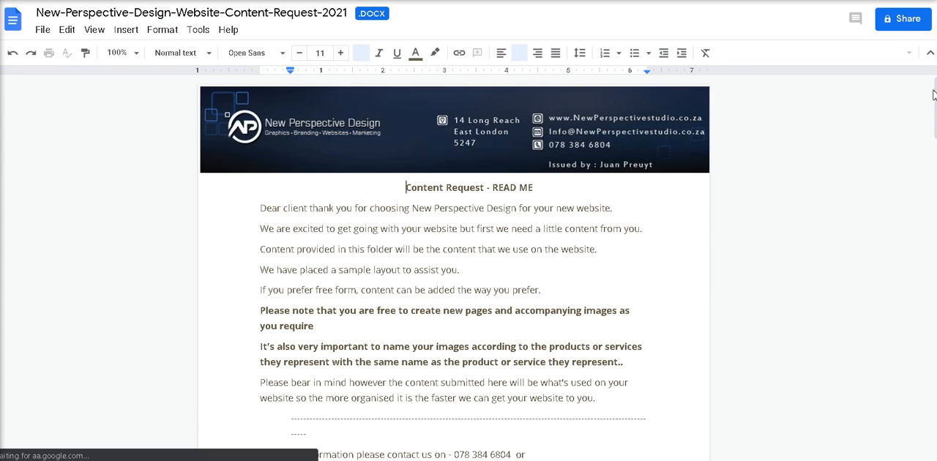
drag(935, 91, 935, 103)
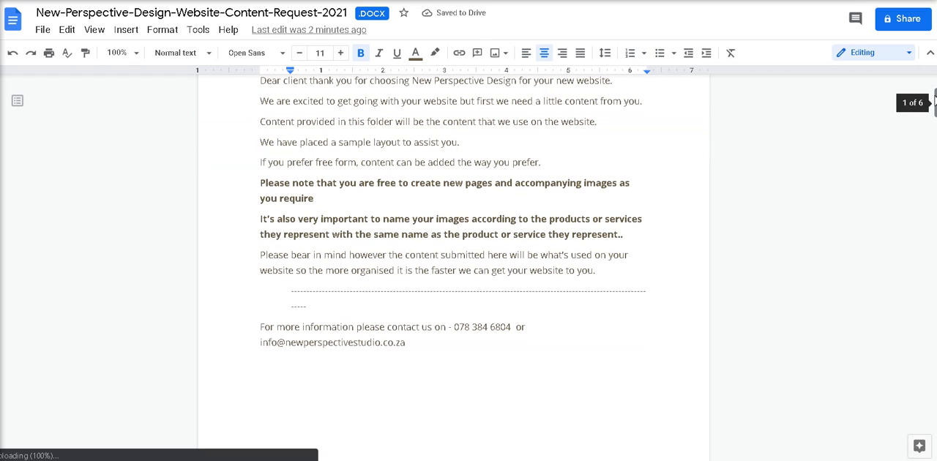
scroll(441, 292, down, 5)
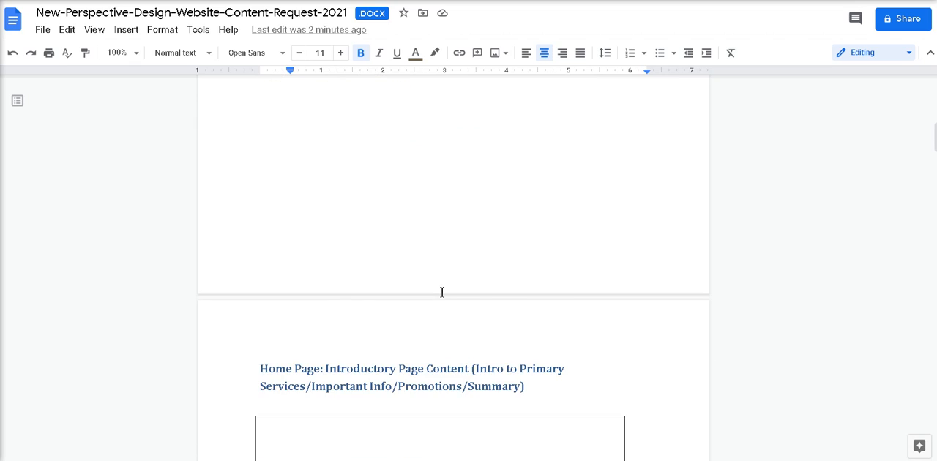
scroll(442, 293, down, 2)
scroll(349, 263, down, 10)
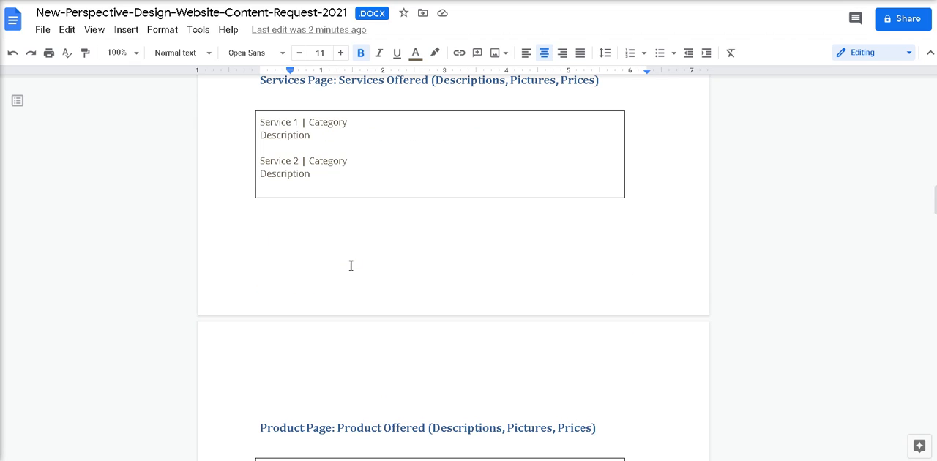
scroll(352, 266, up, 4)
scroll(353, 272, down, 1)
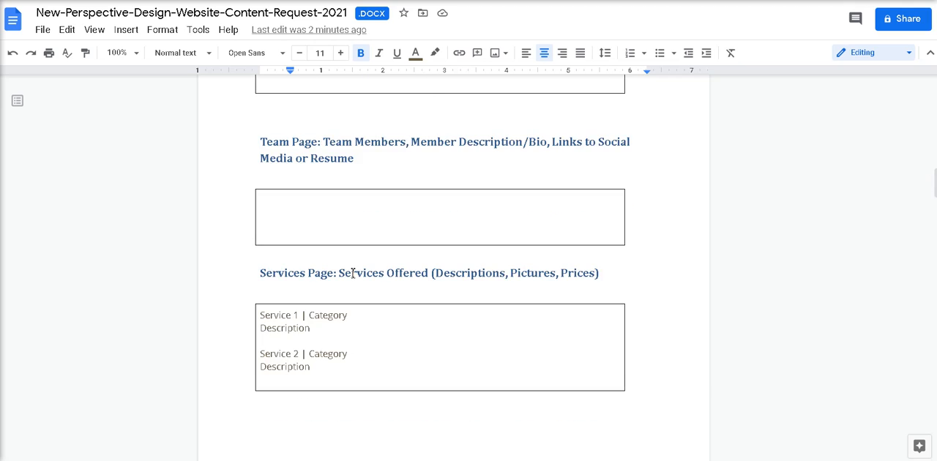
Enter "This is a sample of our about information" in the box under the Home Page heading
scroll(356, 284, up, 4)
click(305, 183)
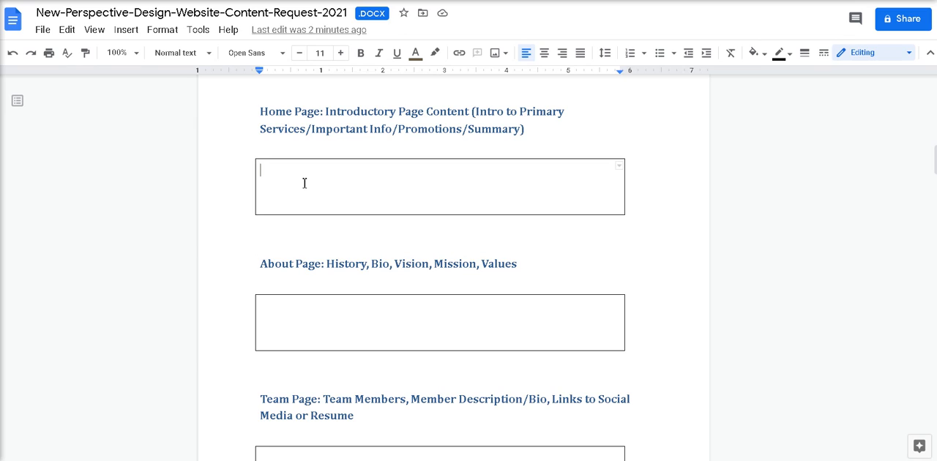
text(This is a sample of our about information)
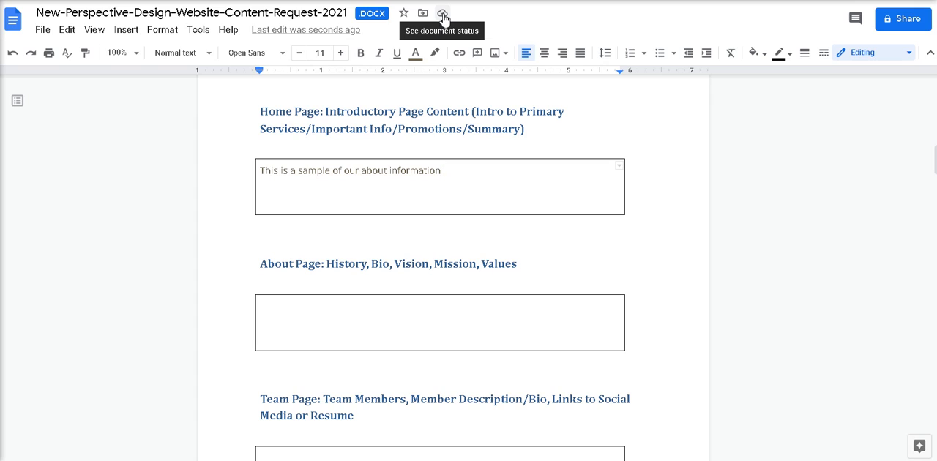
Close the content request document and reopen it from the Drive folder to check the Home Page box text
click(452, 2)
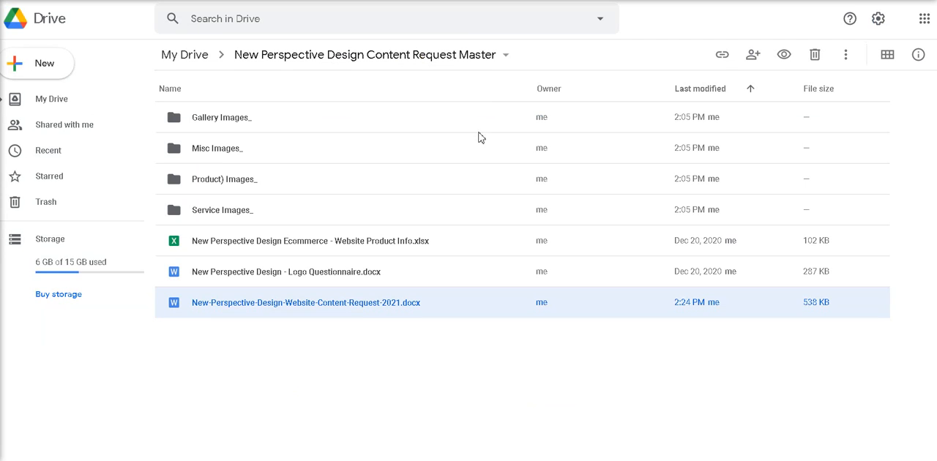
double_click(327, 310)
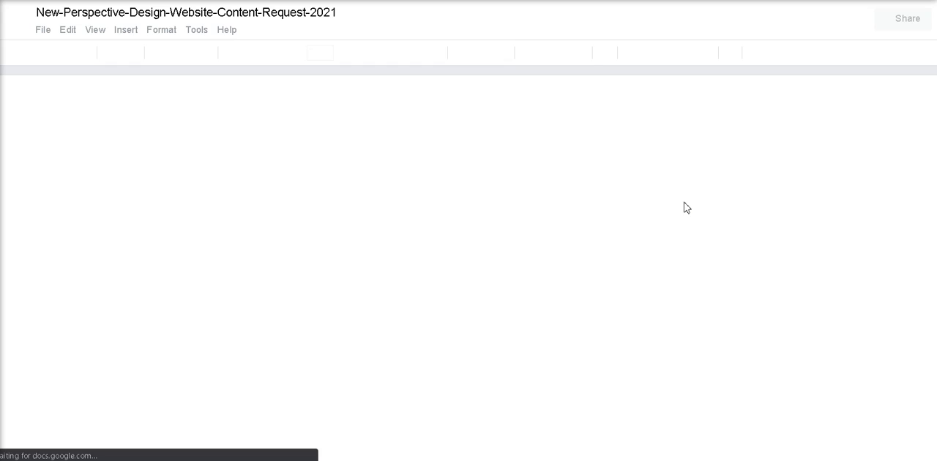
scroll(556, 229, down, 3)
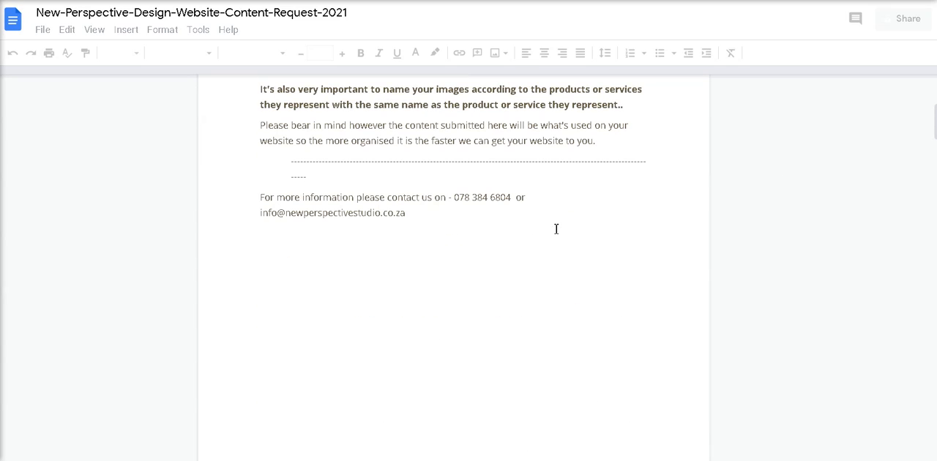
click(452, 296)
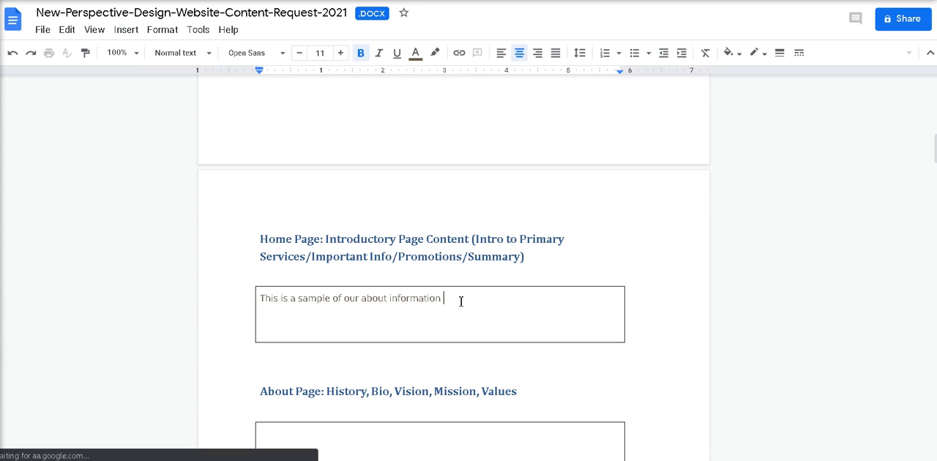
Read through the Content Request - READ ME notes on the document's first page
drag(933, 145, 935, 92)
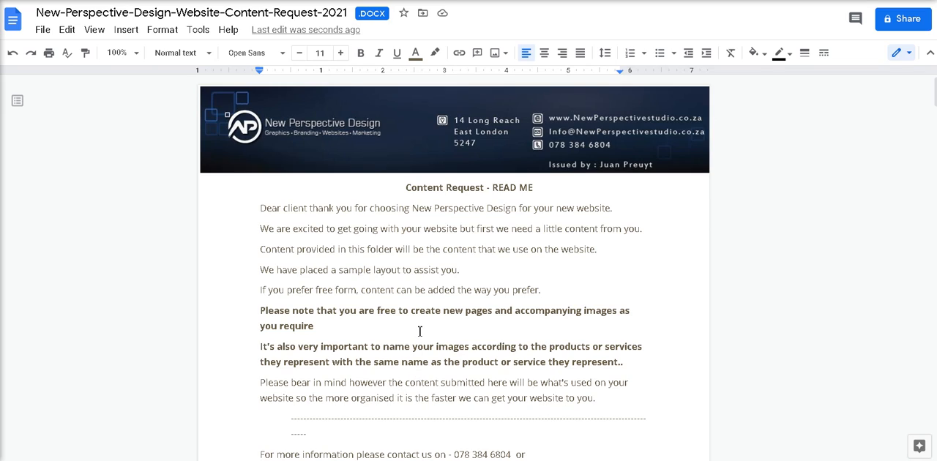
scroll(418, 303, down, 4)
scroll(418, 303, up, 3)
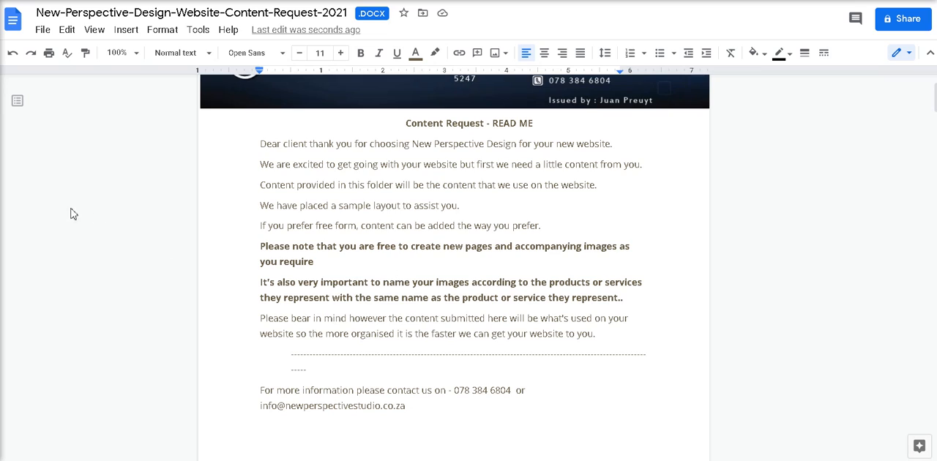
scroll(436, 294, down, 4)
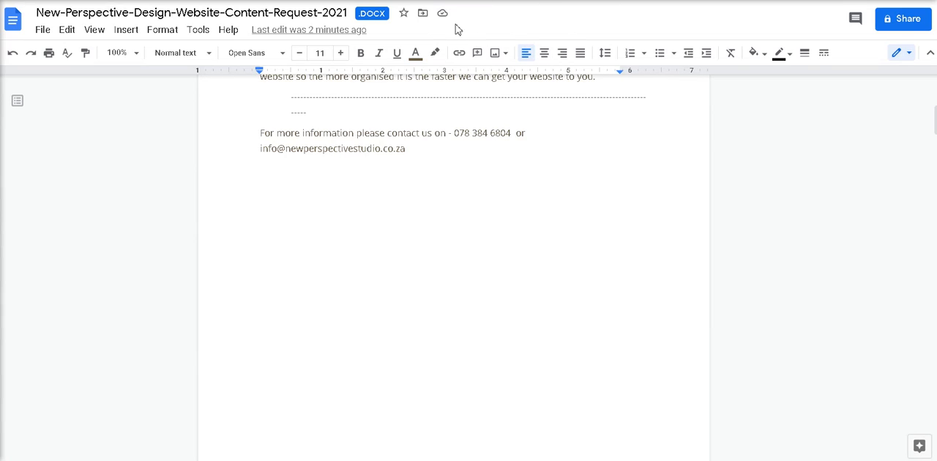
Return to the Drive folder and upload Trailer-Hire.jpg from the computer into the Product) Images_ folder
click(316, 1)
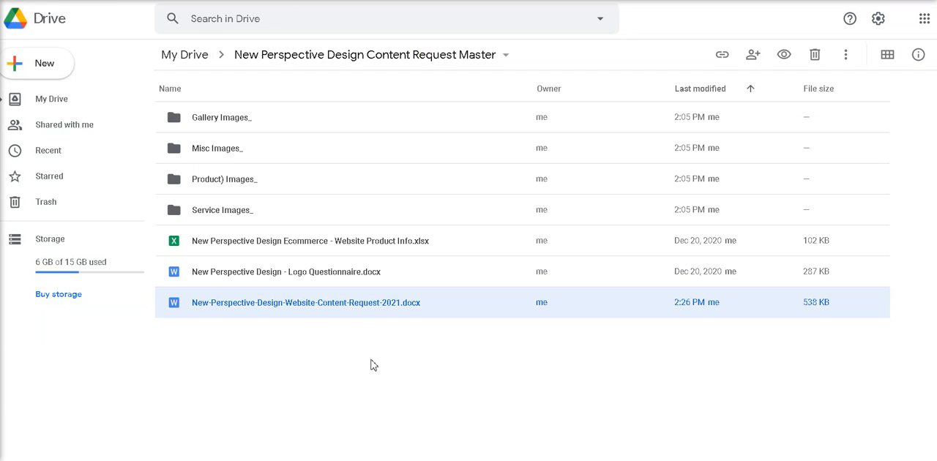
click(209, 184)
double_click(209, 187)
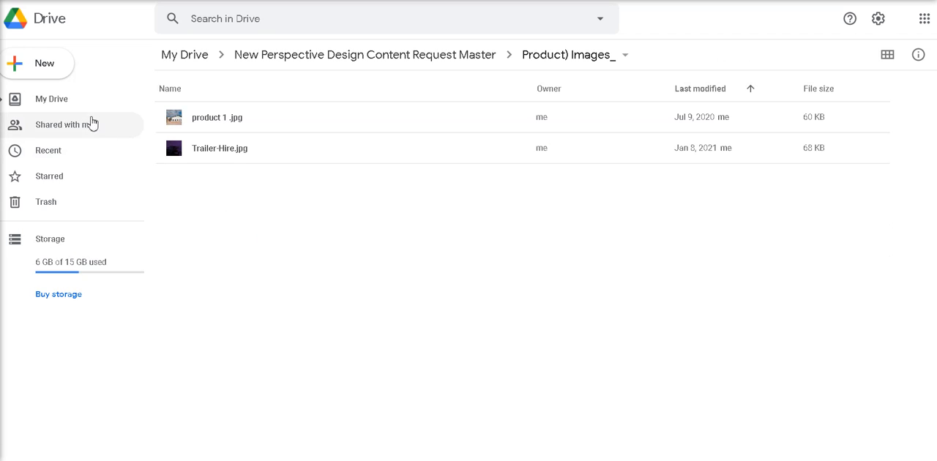
click(52, 73)
click(60, 98)
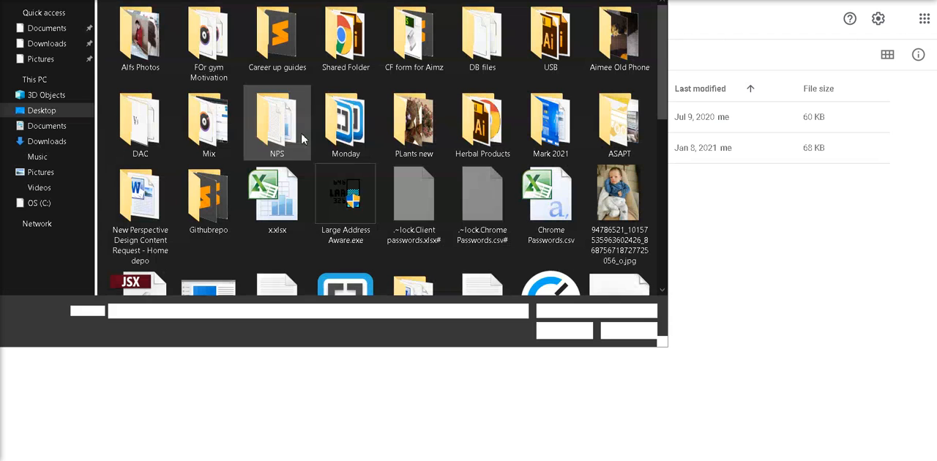
scroll(382, 202, down, 5)
double_click(345, 150)
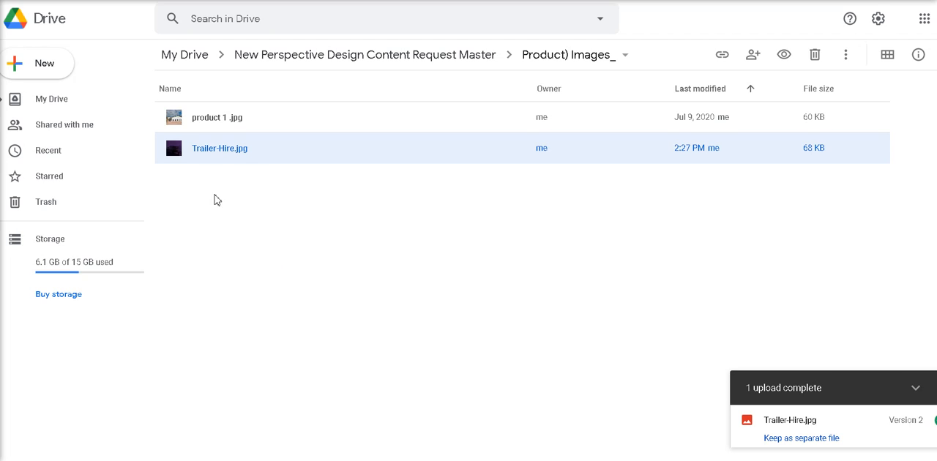
Comment on an area over the trailer's cage in Trailer-Hire.jpg with the lines Description, Price, Name and Category, and close the preview
double_click(228, 150)
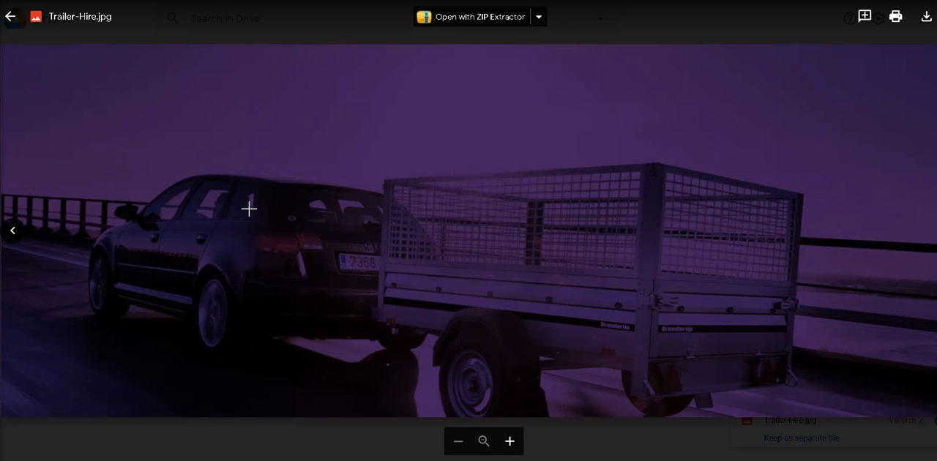
click(854, 22)
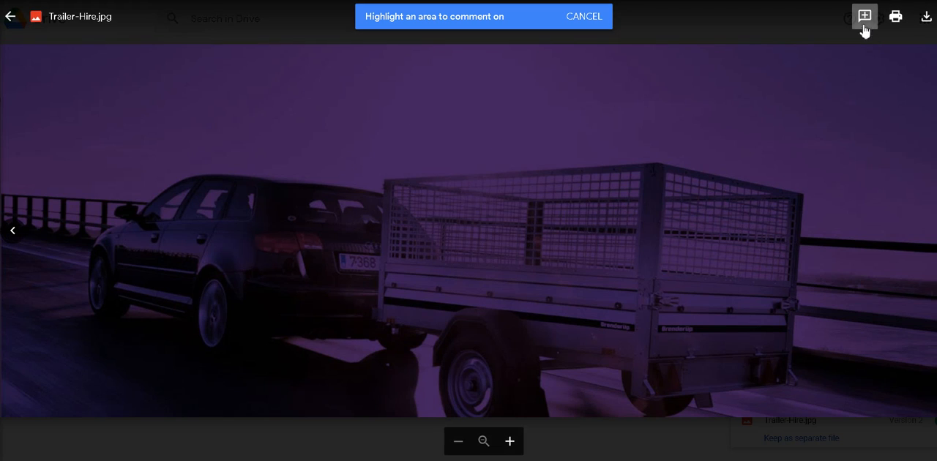
drag(643, 240, 498, 144)
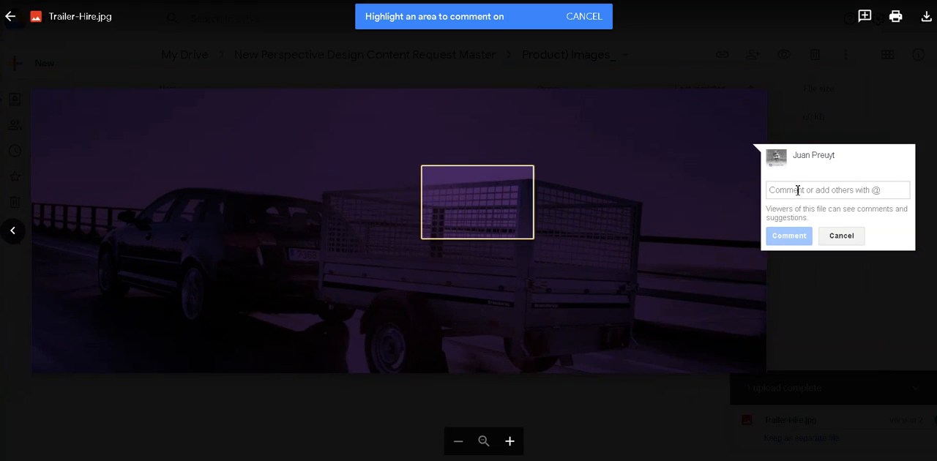
text(D)
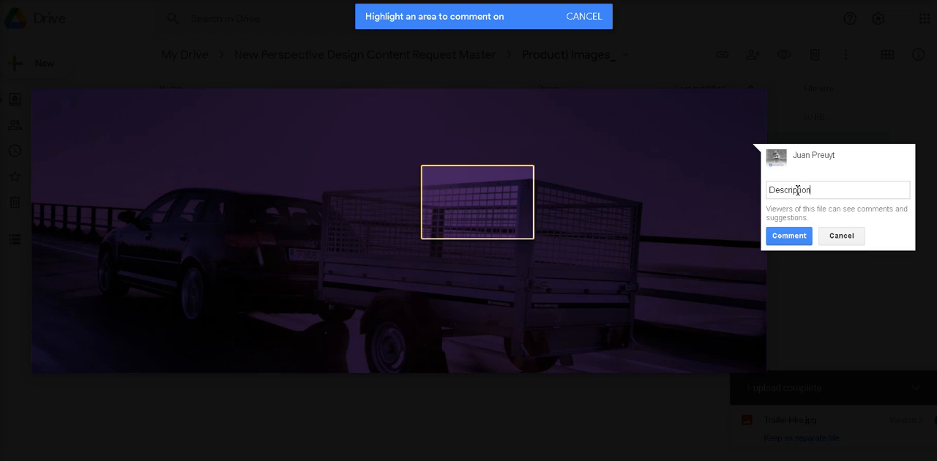
text(escription)
key(Return)
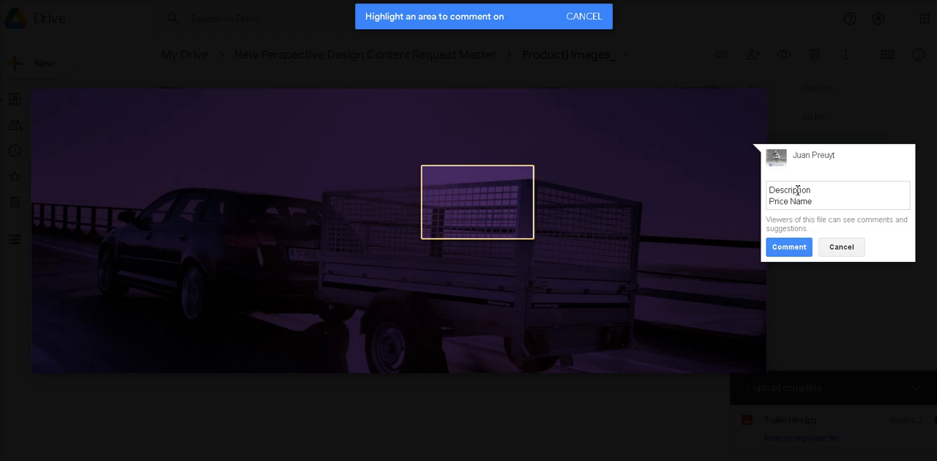
key(Return)
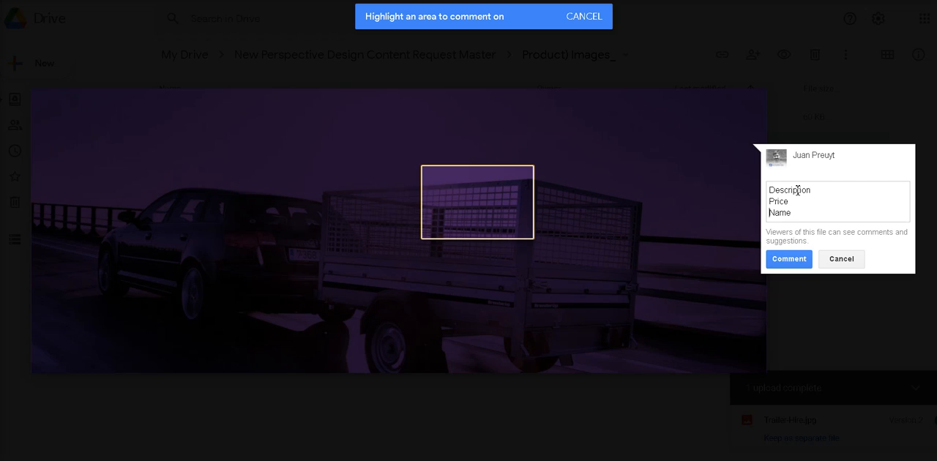
key(Return)
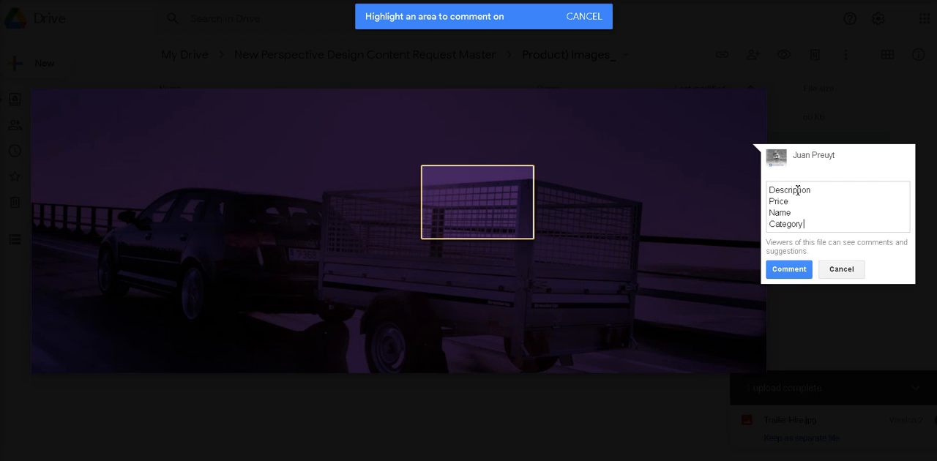
click(791, 271)
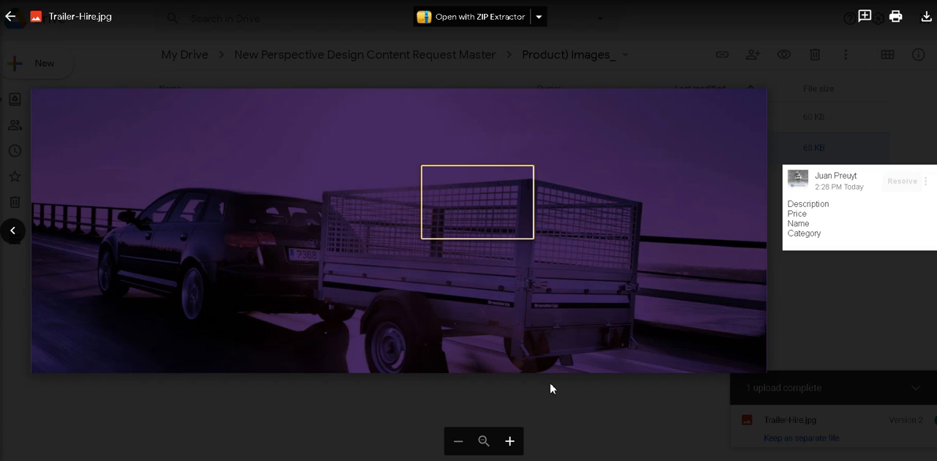
click(12, 16)
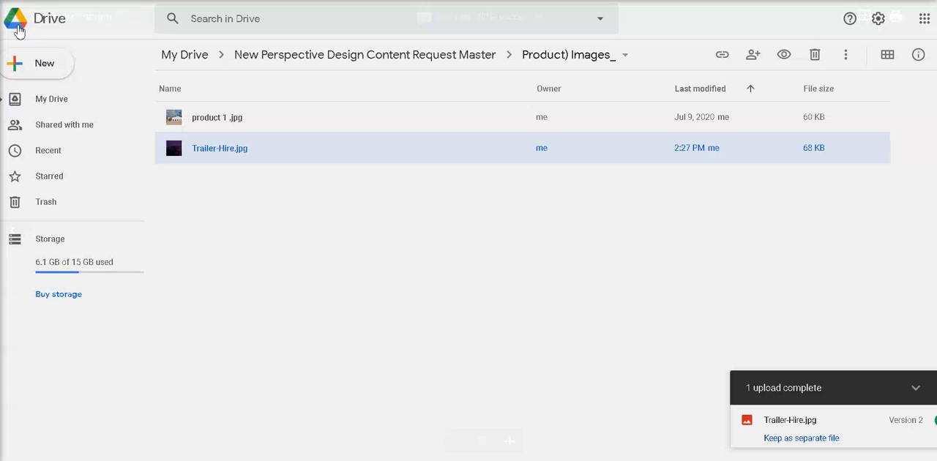
Rename Trailer-Hire.jpg to "Product or service 1 .jpg"
right_click(234, 150)
click(297, 341)
text(Product)
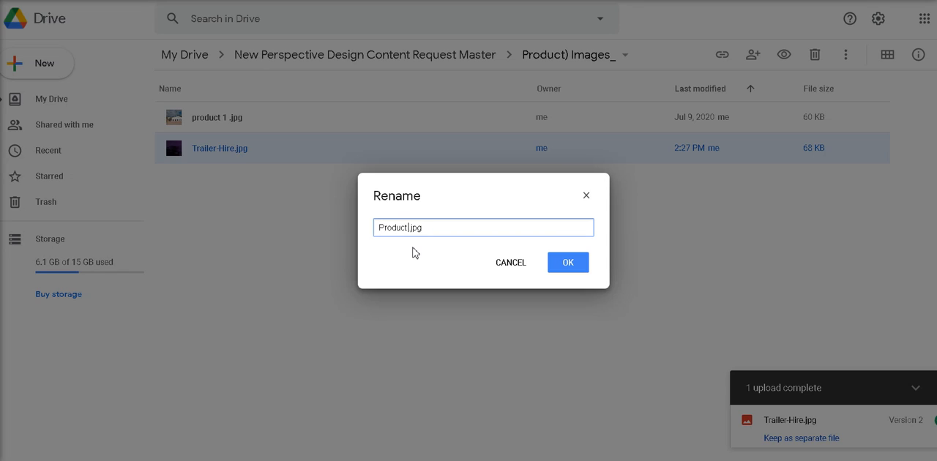
text( or service 1)
click(576, 266)
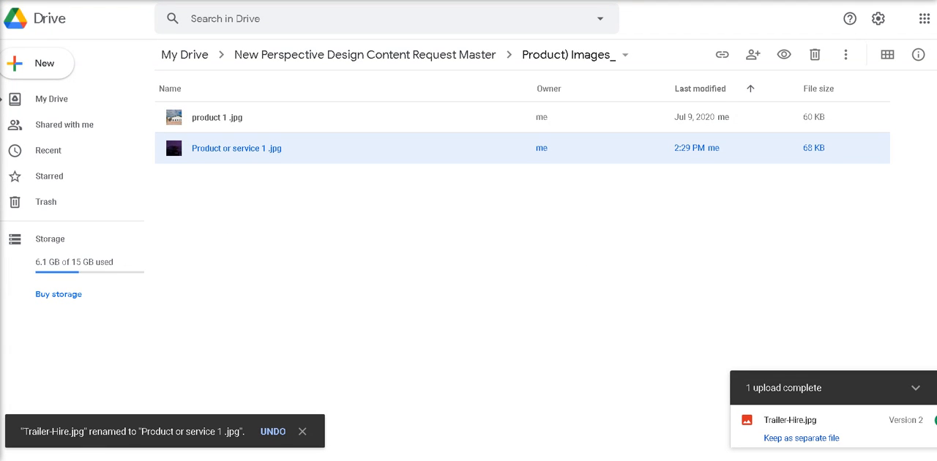
Open New Perspective Design Ecommerce - Website Product Info.xlsx from the parent folder and examine its product name, description and variation columns
click(314, 54)
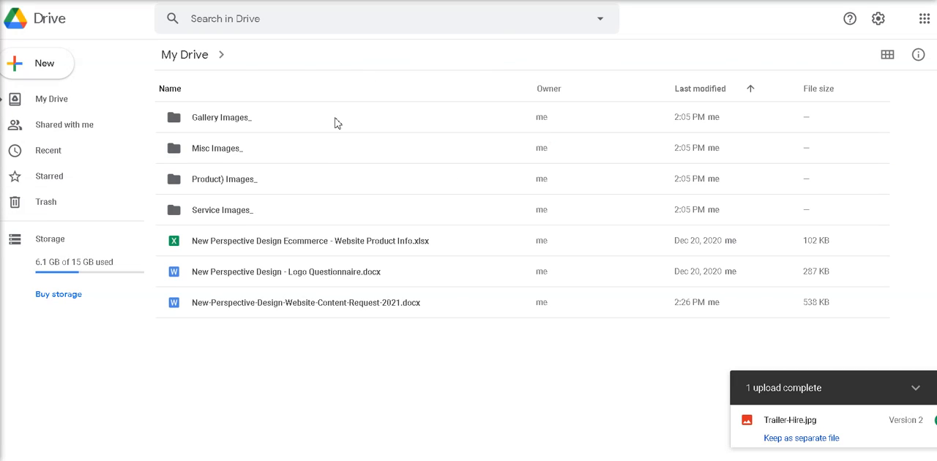
double_click(290, 245)
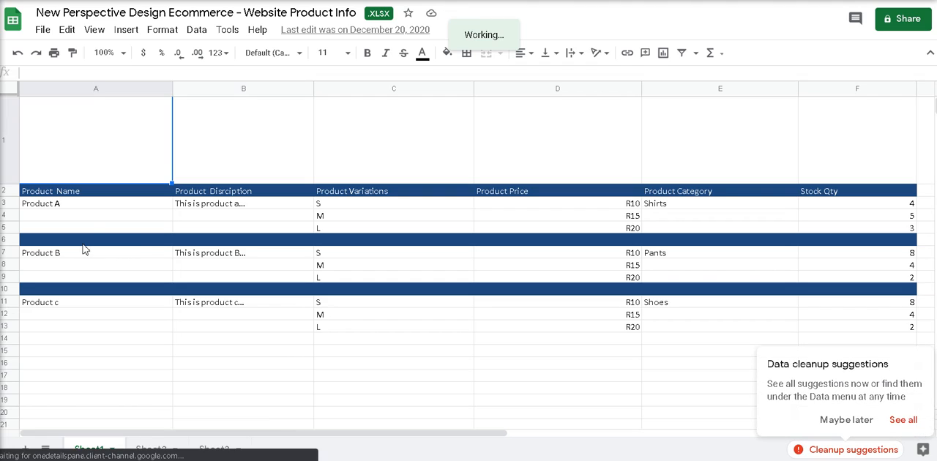
click(57, 209)
click(59, 216)
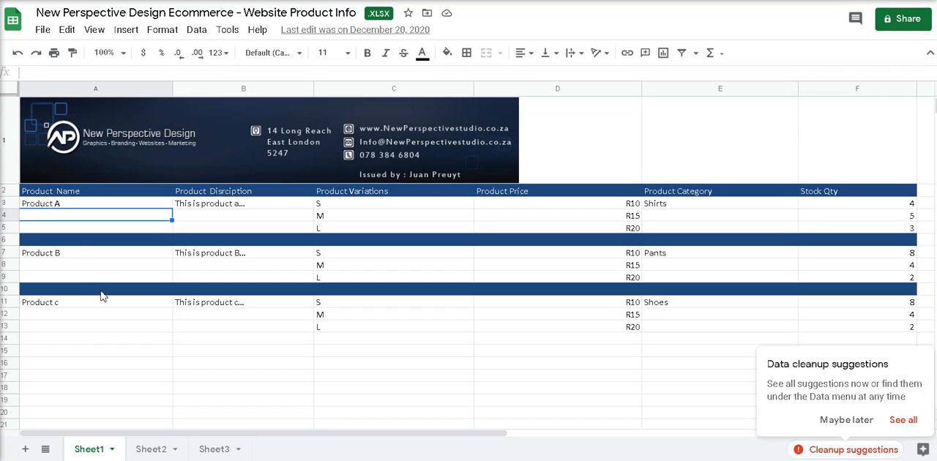
click(90, 326)
click(60, 208)
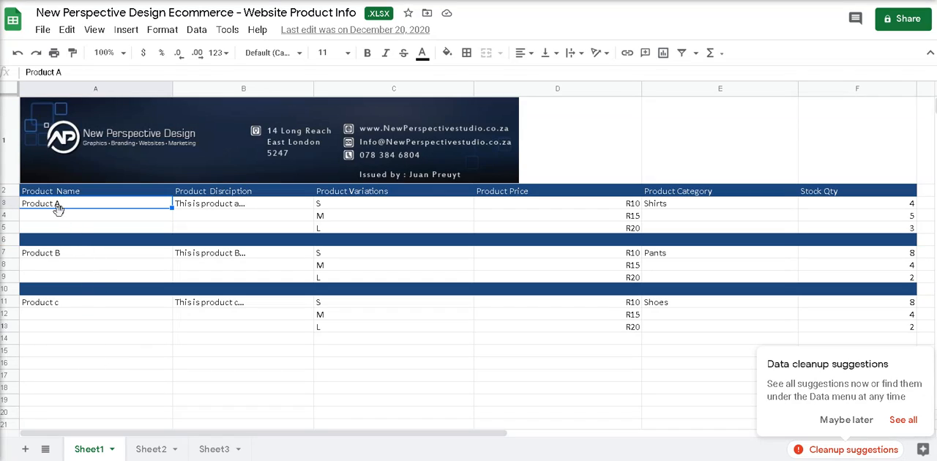
click(63, 256)
click(64, 304)
drag(205, 208, 214, 308)
drag(366, 191, 402, 232)
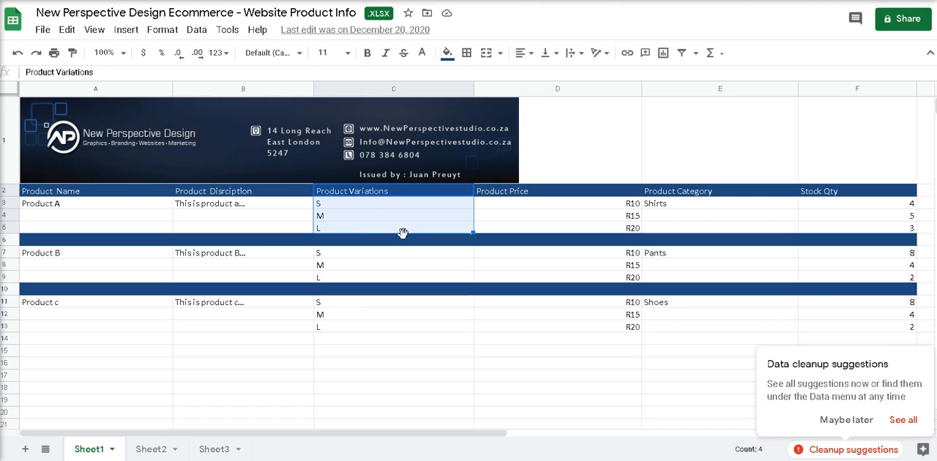
Examine Product A's price, category and stock quantity entries for its three size variations
click(610, 205)
drag(605, 213, 604, 233)
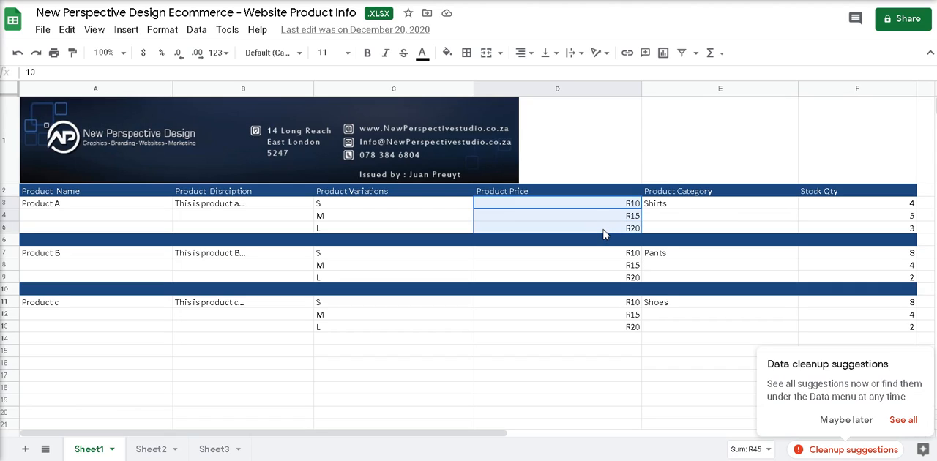
drag(680, 207, 677, 233)
drag(839, 207, 840, 229)
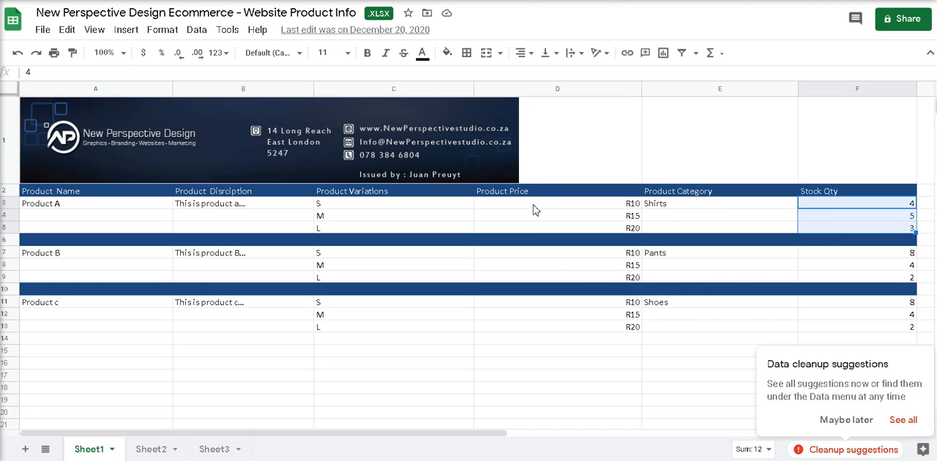
Change Product c's third variation to "xl" and close the product info spreadsheet to return to the Drive folder
click(246, 349)
click(339, 317)
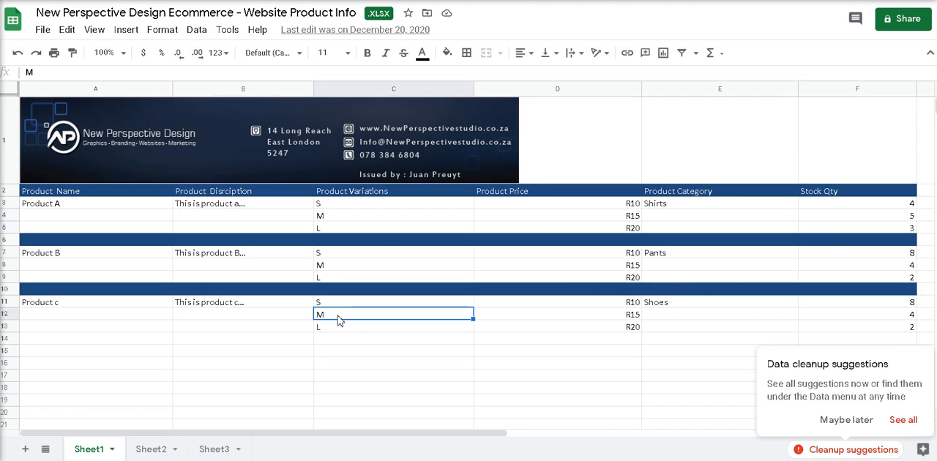
click(337, 328)
text(xl)
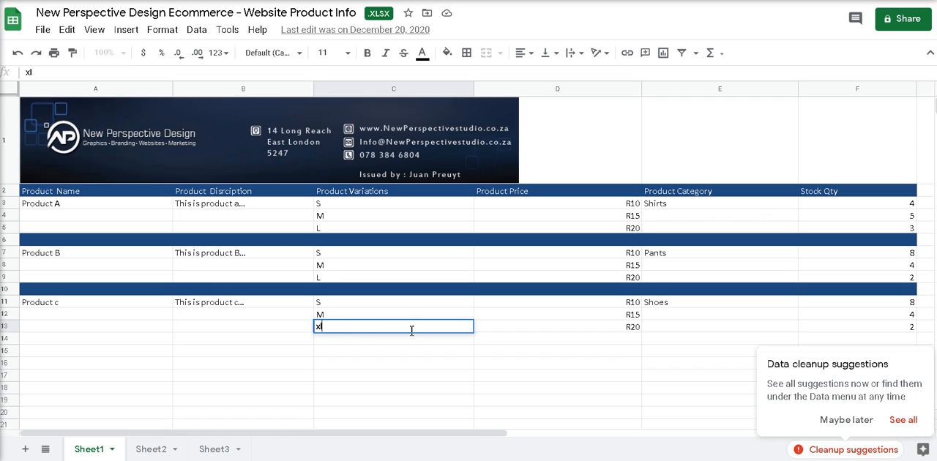
click(463, 363)
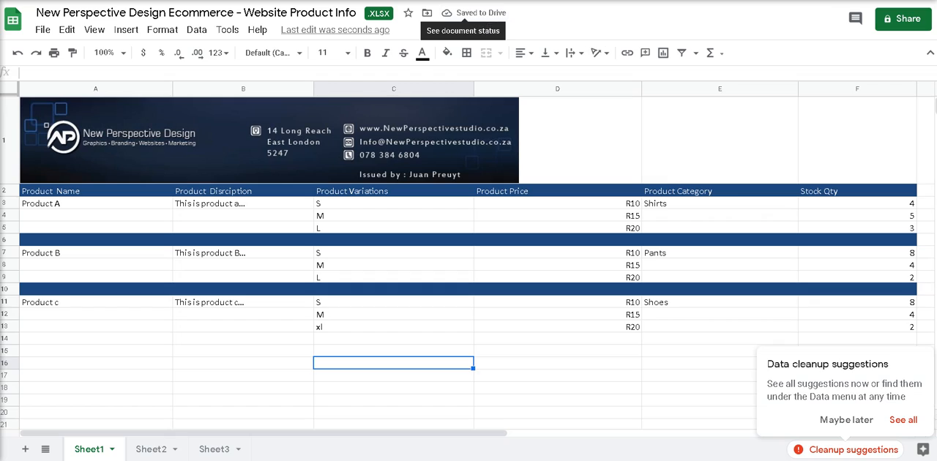
key(ctrl+w)
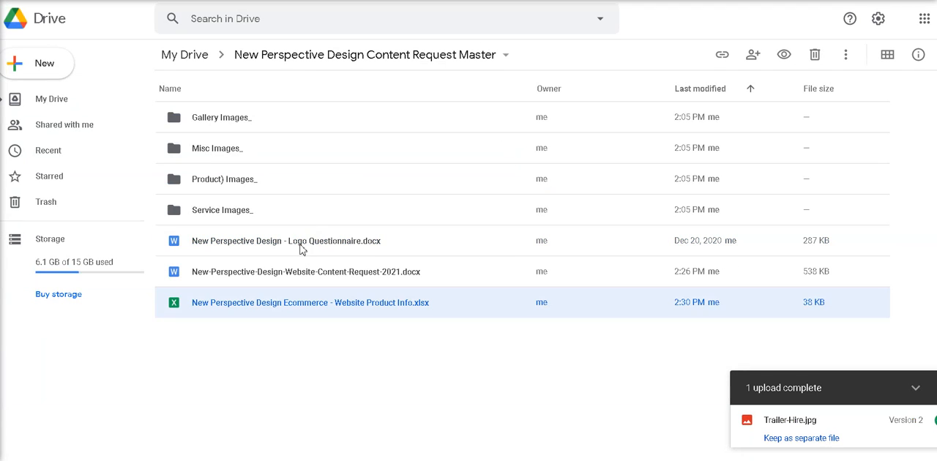